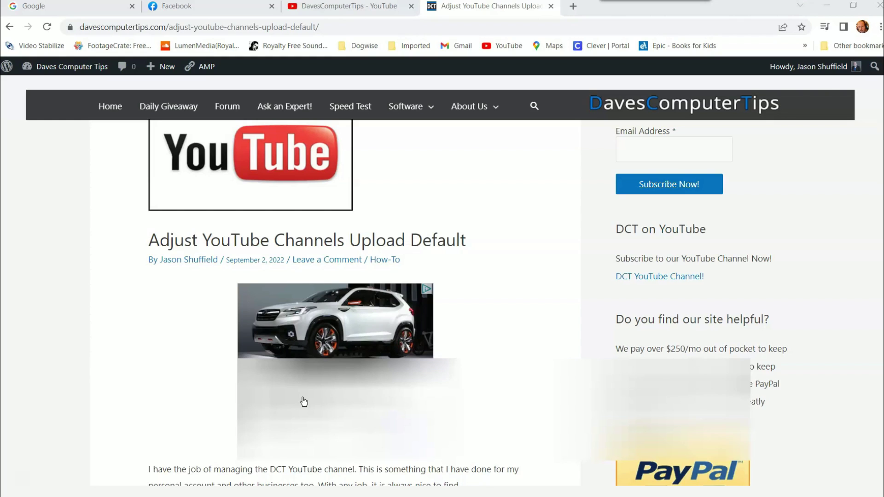
Step: Go to the DavesComputerTips YouTube channel page and open its account menu
left_click(325, 6)
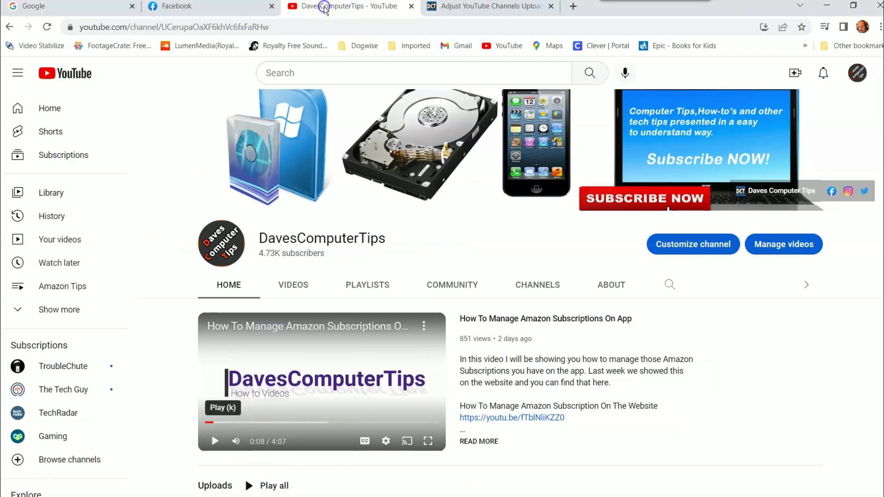
left_click(184, 72)
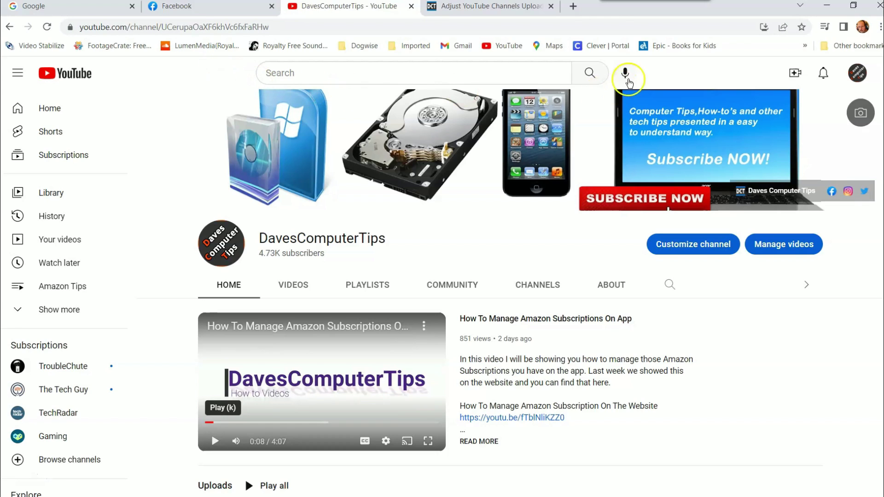
left_click(860, 73)
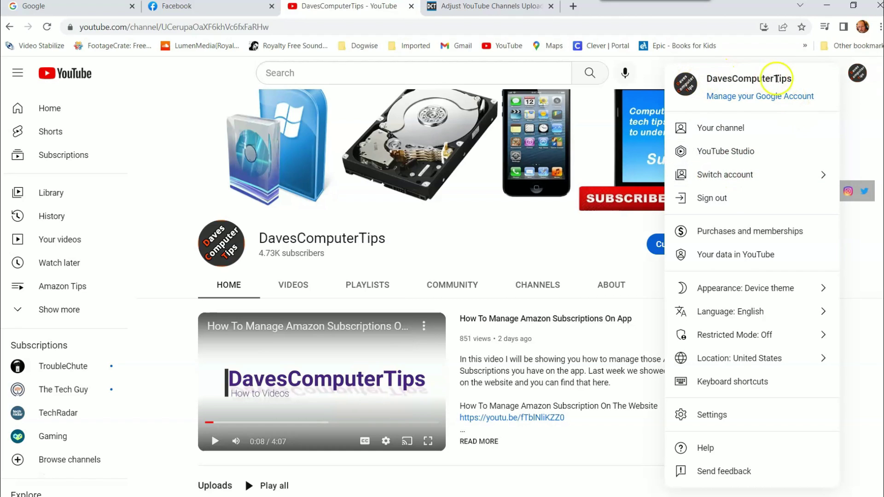
Step: Enter YouTube Studio for DavesComputerTips and open the channel Settings
left_click(714, 153)
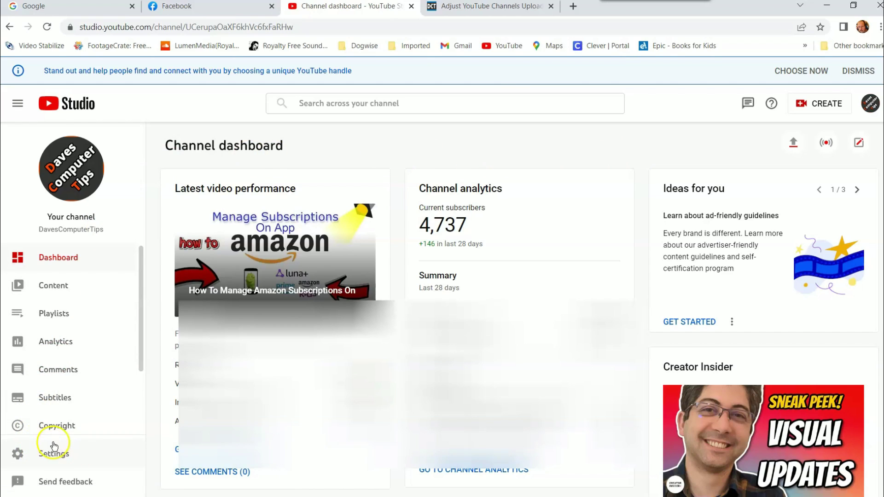
left_click(50, 458)
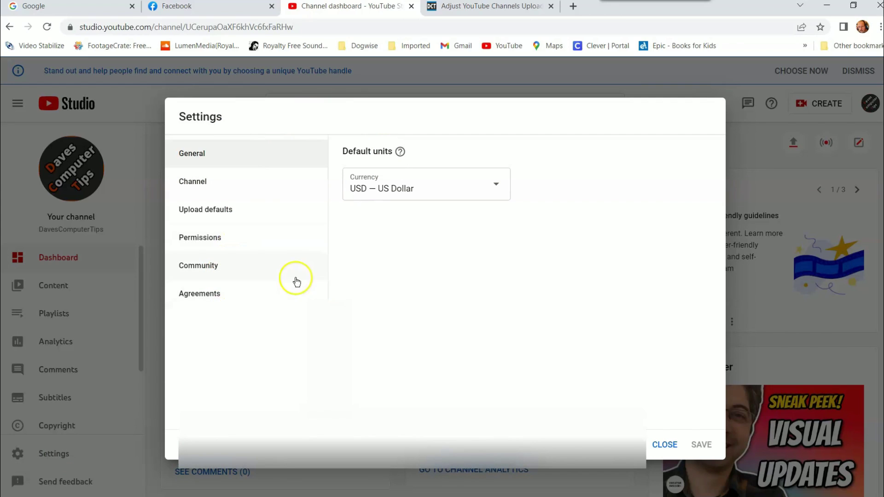
left_click(214, 214)
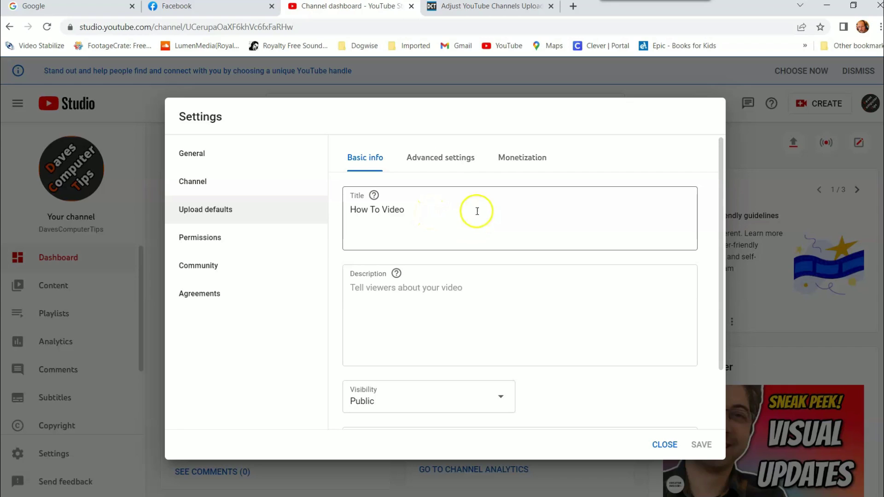
left_click(363, 275)
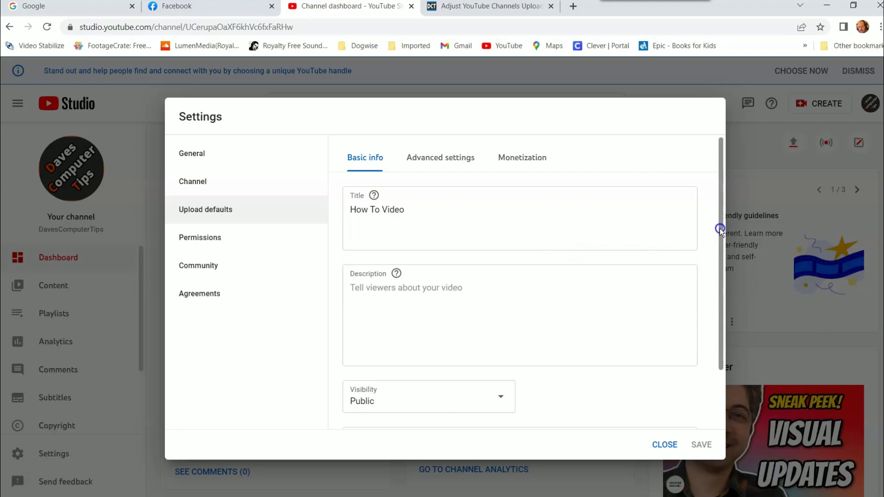
Step: Keep the default upload visibility as Public and focus the default tags field
left_click_drag(717, 228, 717, 285)
left_click(501, 331)
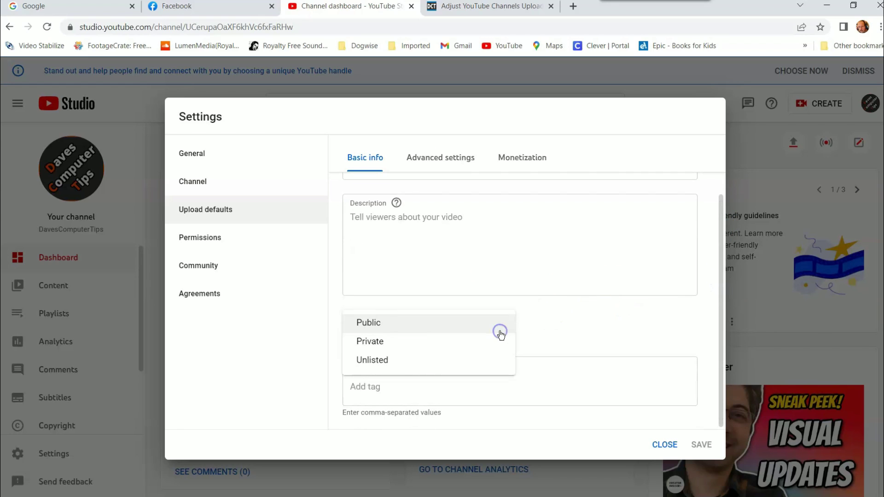
left_click(545, 329)
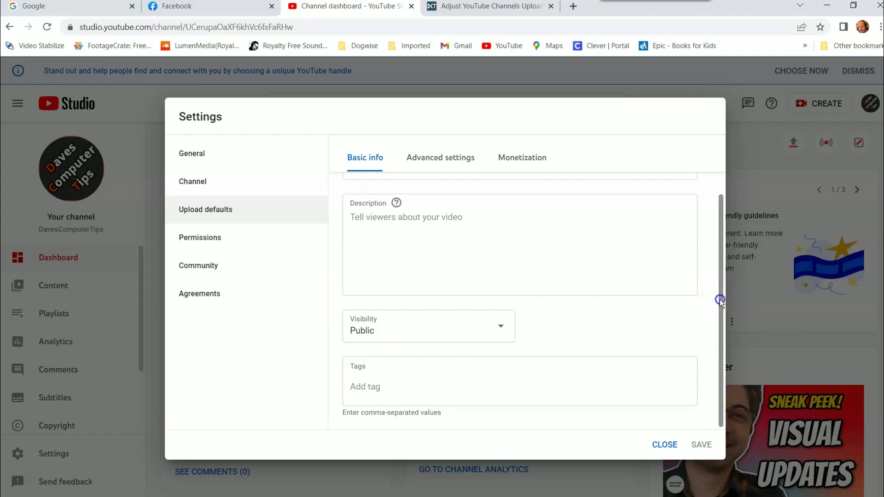
left_click(379, 386)
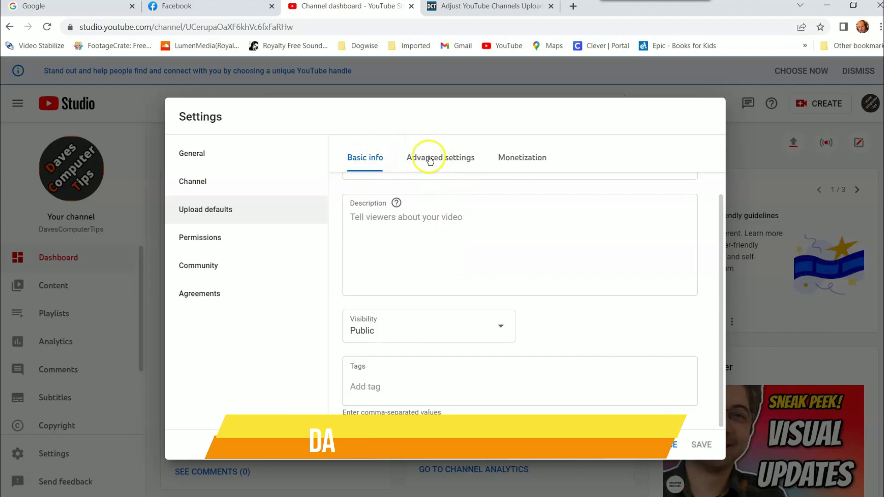
Step: Glance at the advanced defaults, then place the caret at the end of the 'How To Video' title
scroll(584, 315, "up", 1)
scroll(533, 247, "down", 1)
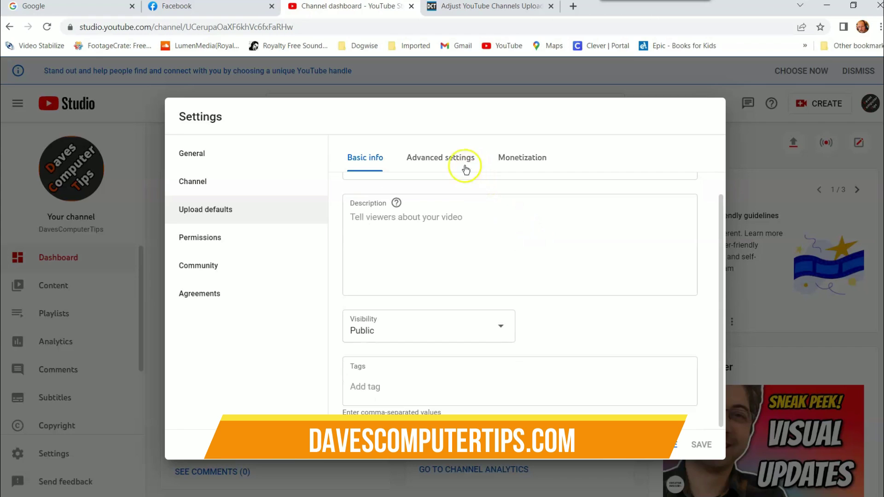
left_click(429, 161)
left_click(367, 158)
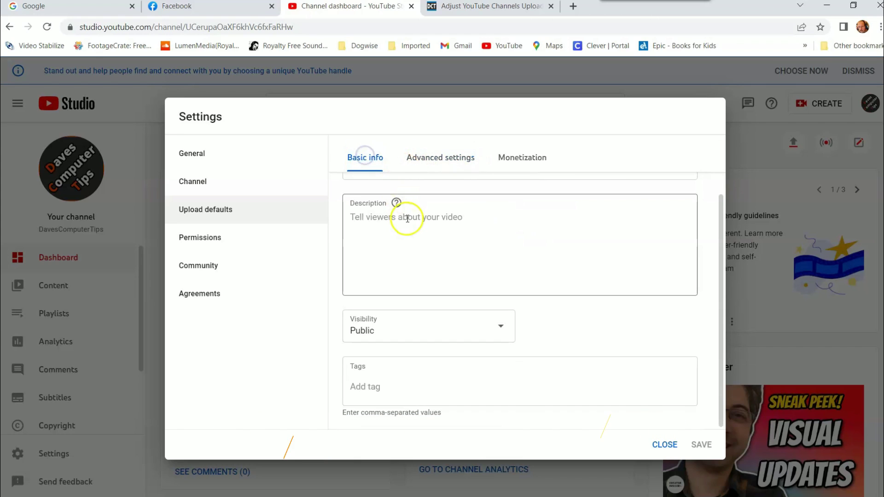
scroll(408, 219, "up", 2)
left_click(416, 207)
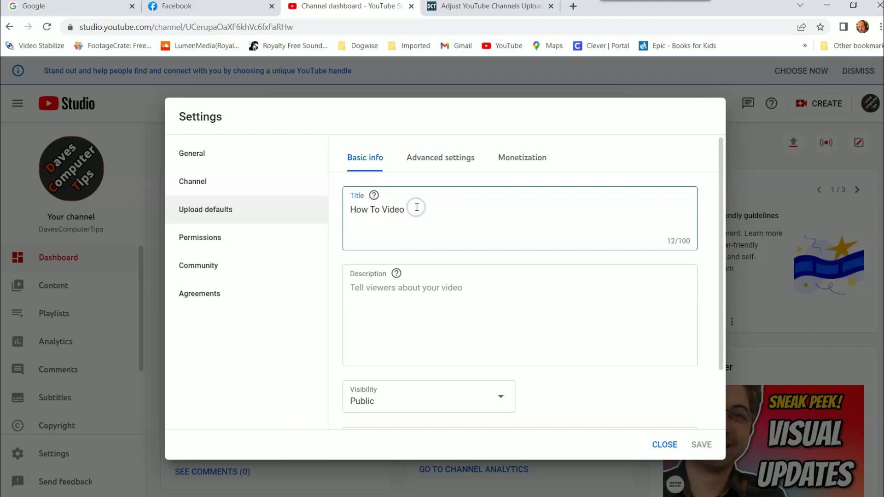
Step: Make the title 'How To Videos' and keep Standard YouTube License in the advanced defaults
type("s")
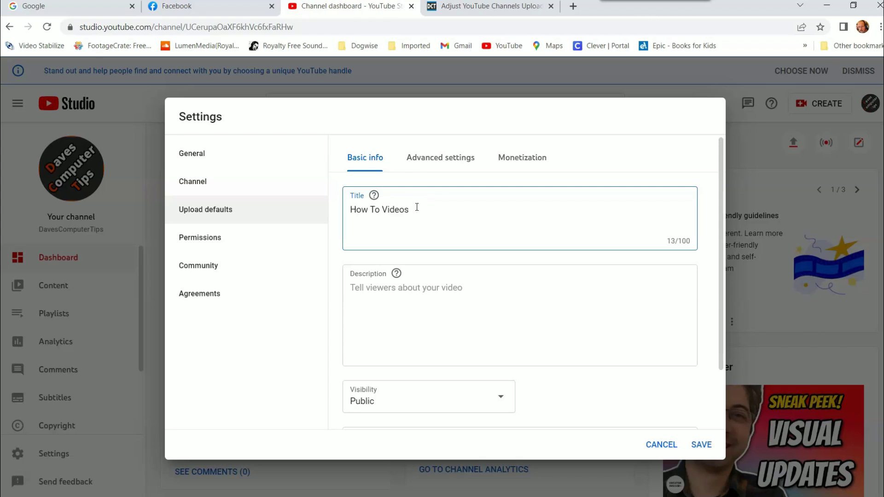
left_click(449, 159)
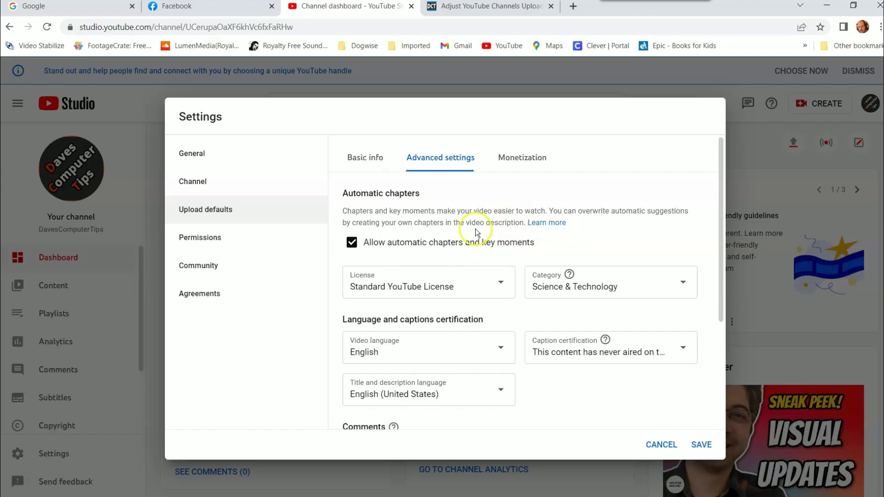
left_click(501, 284)
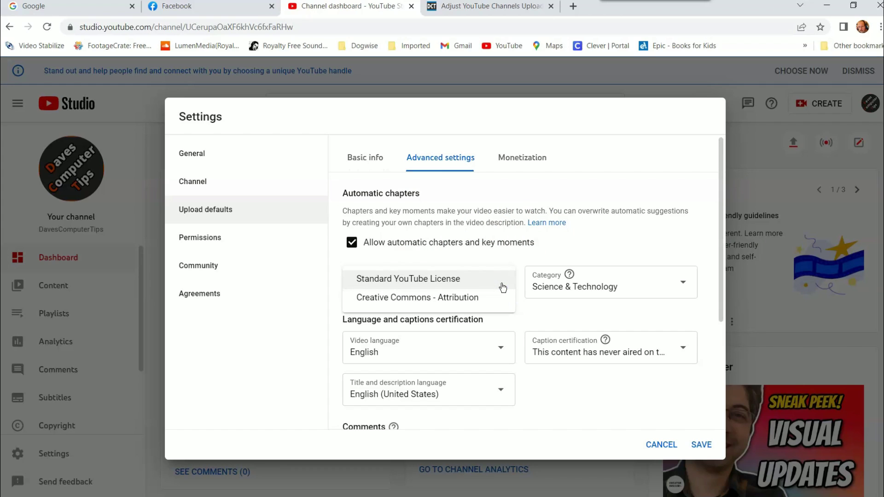
left_click(498, 279)
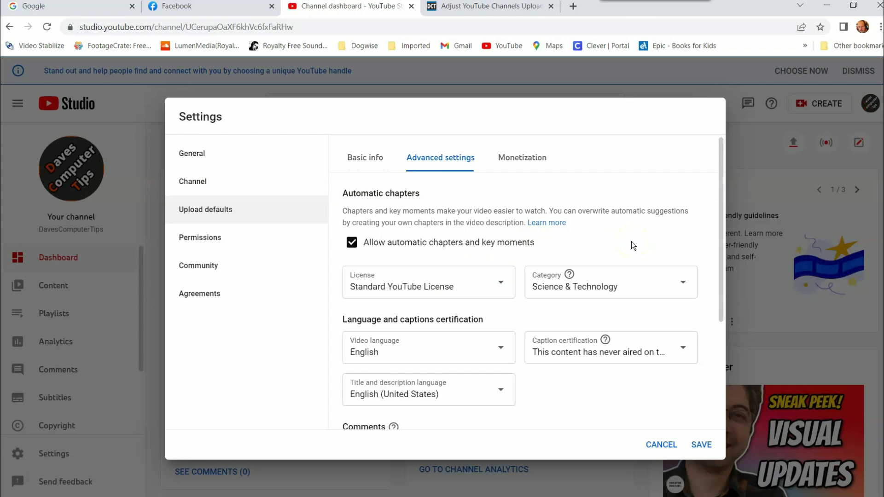
left_click(613, 237)
scroll(574, 362, "down", 1)
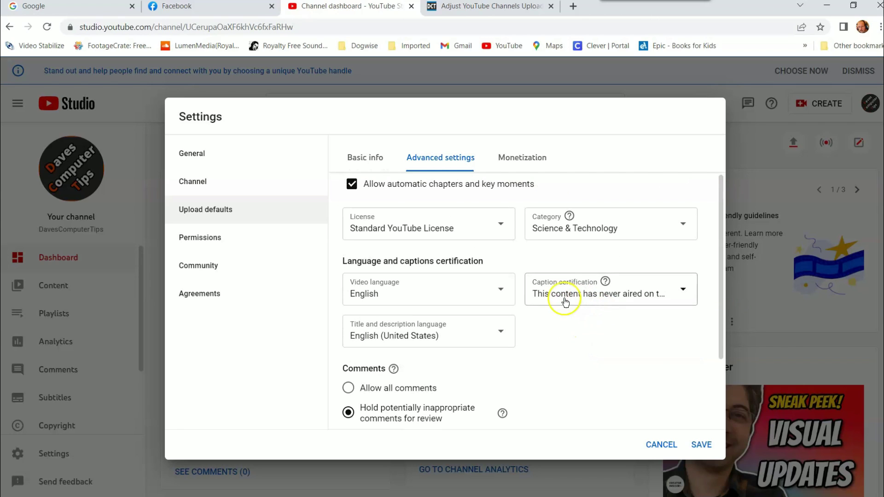
left_click(680, 290)
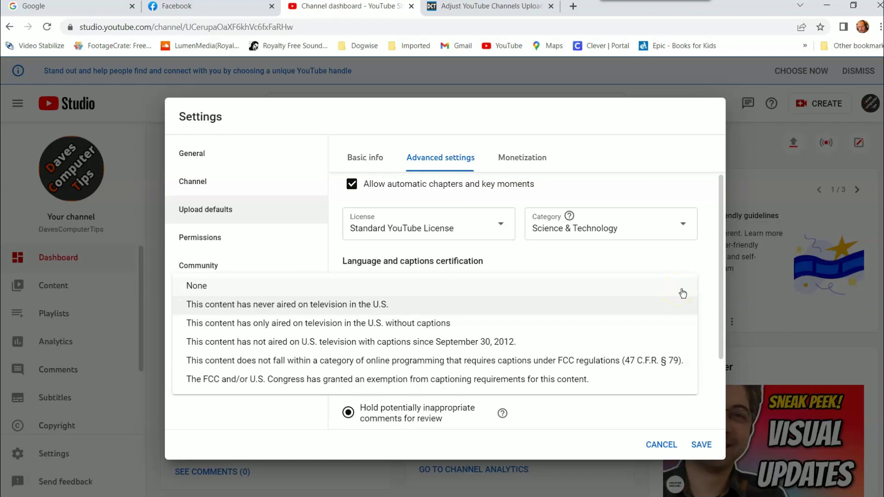
left_click(706, 266)
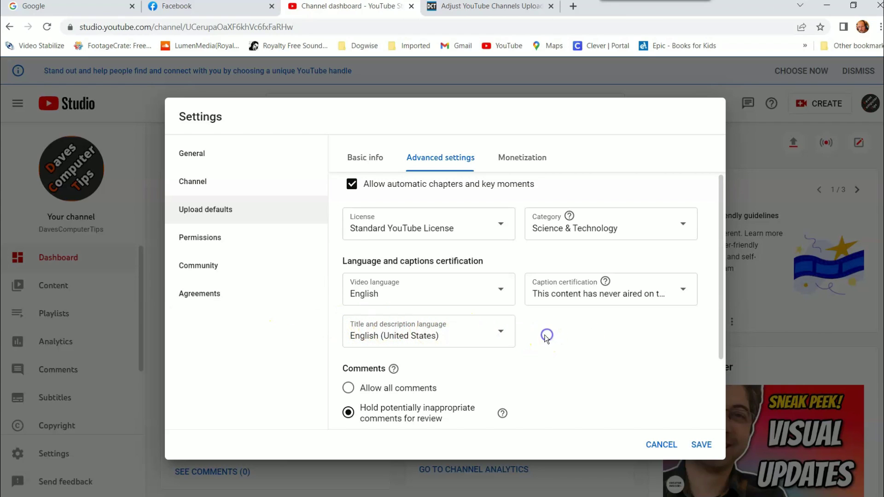
scroll(523, 336, "down", 3)
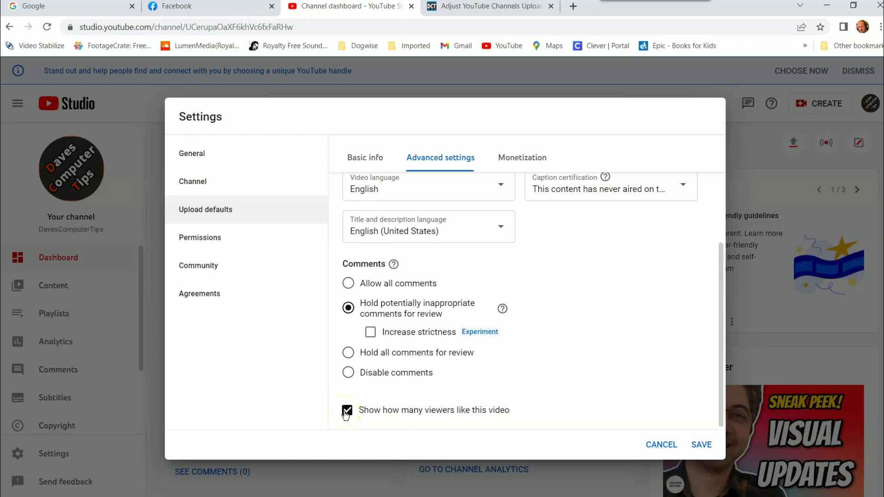
scroll(535, 283, "up", 4)
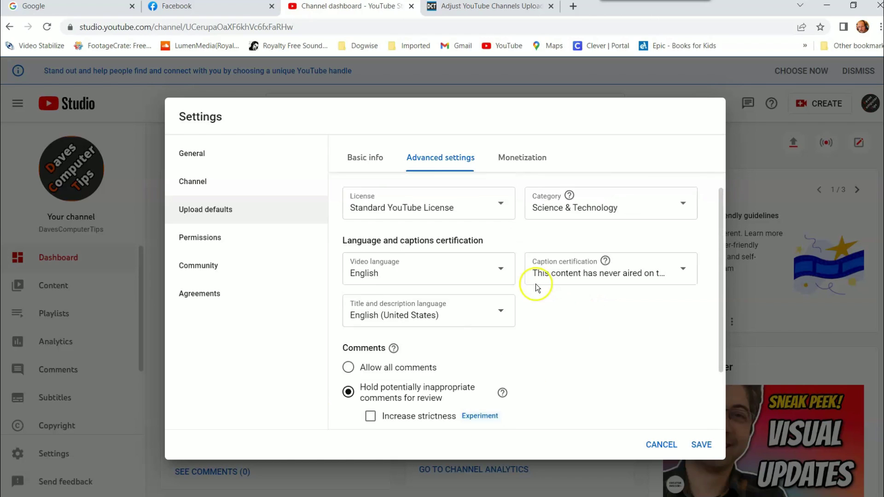
left_click(474, 349)
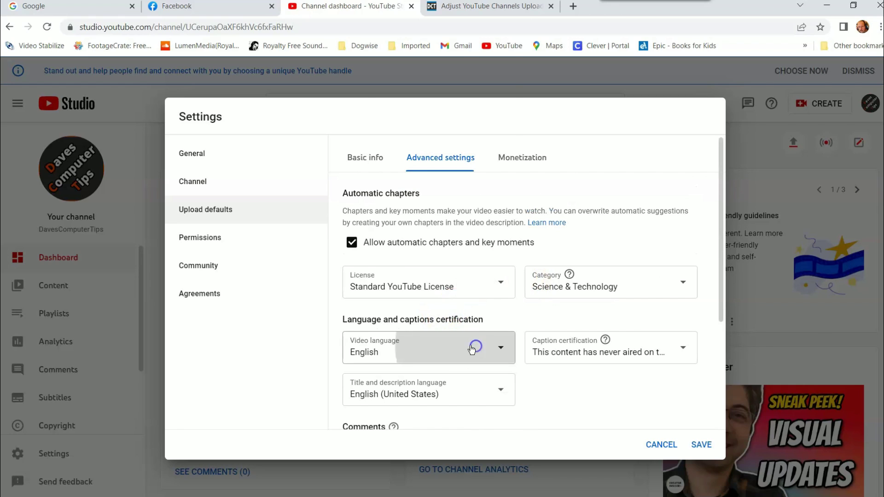
left_click(375, 210)
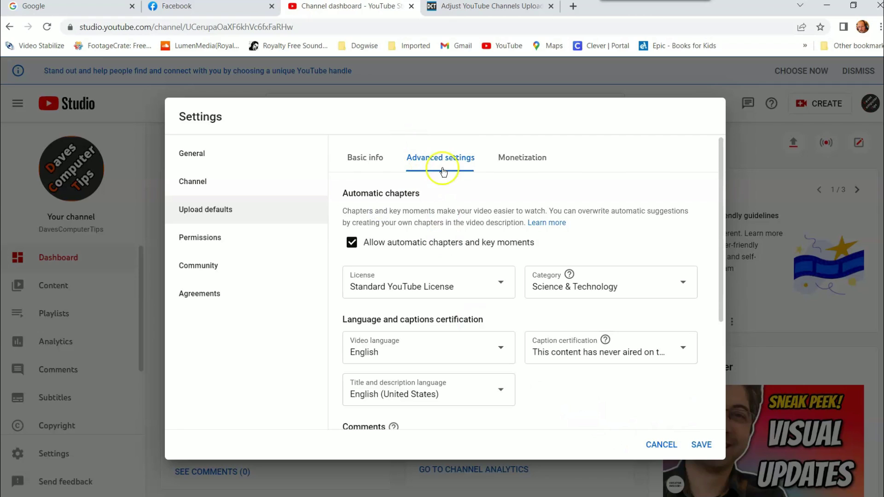
scroll(502, 297, "down", 2)
scroll(501, 297, "down", 2)
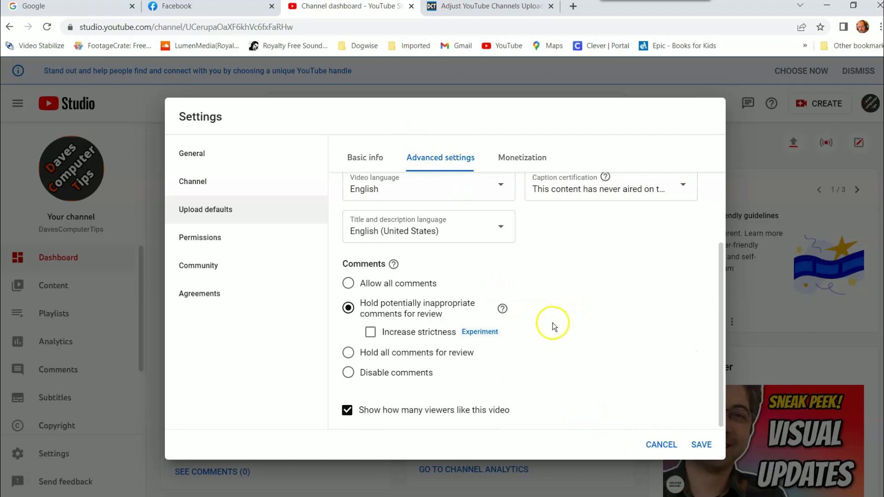
scroll(539, 304, "up", 5)
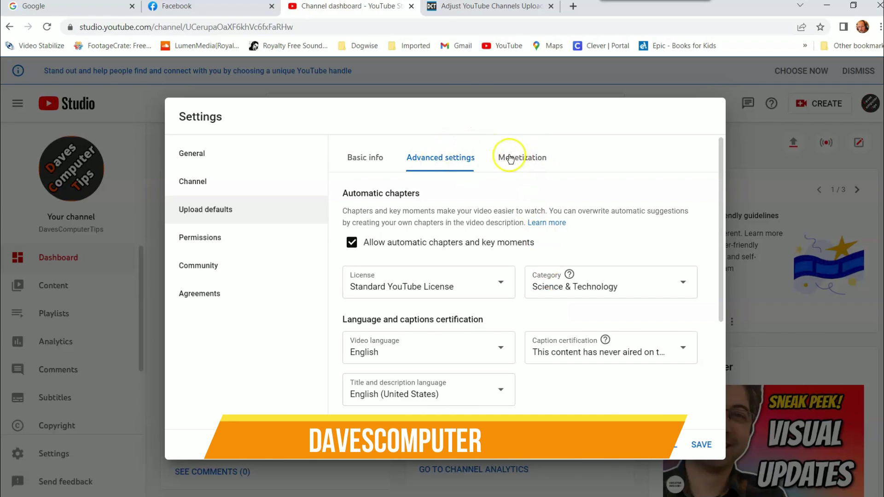
Step: Show the Monetization defaults with overlay, sponsored card, skippable, non-skippable and mid-roll ads enabled
left_click(523, 165)
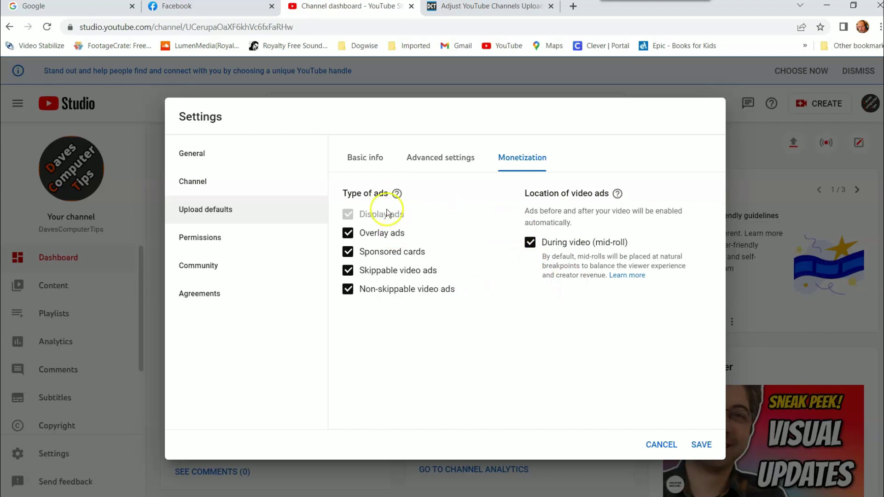
Step: Review the Basic info, Advanced settings and Monetization defaults, then save them
left_click(359, 161)
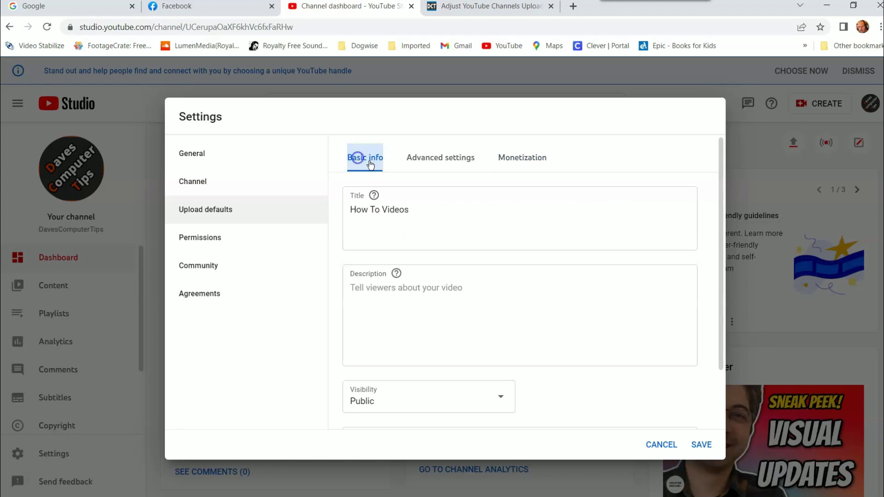
left_click(453, 165)
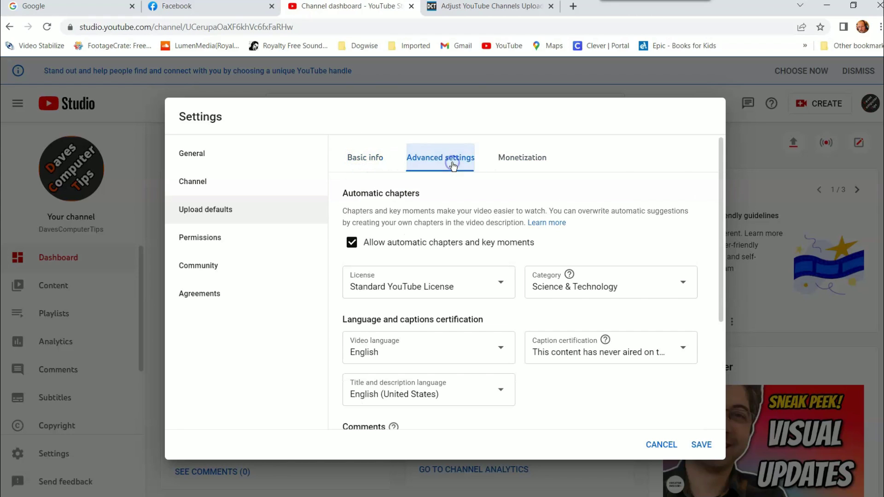
left_click(526, 162)
left_click(700, 445)
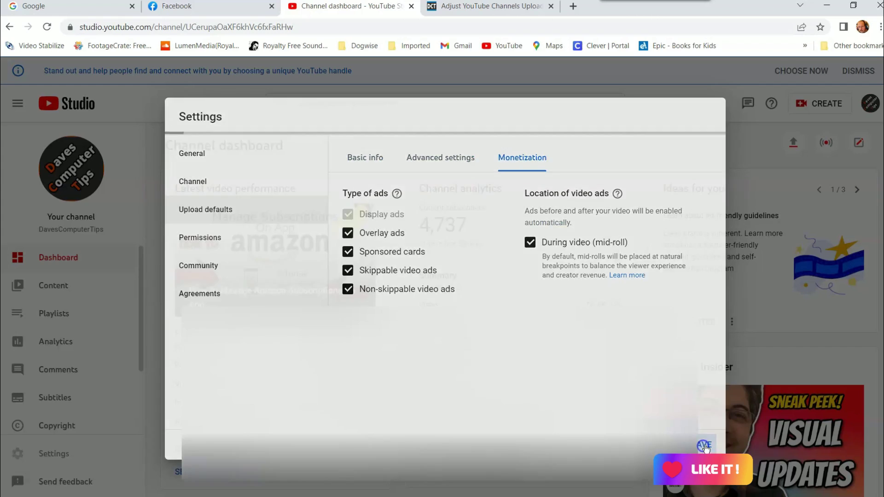